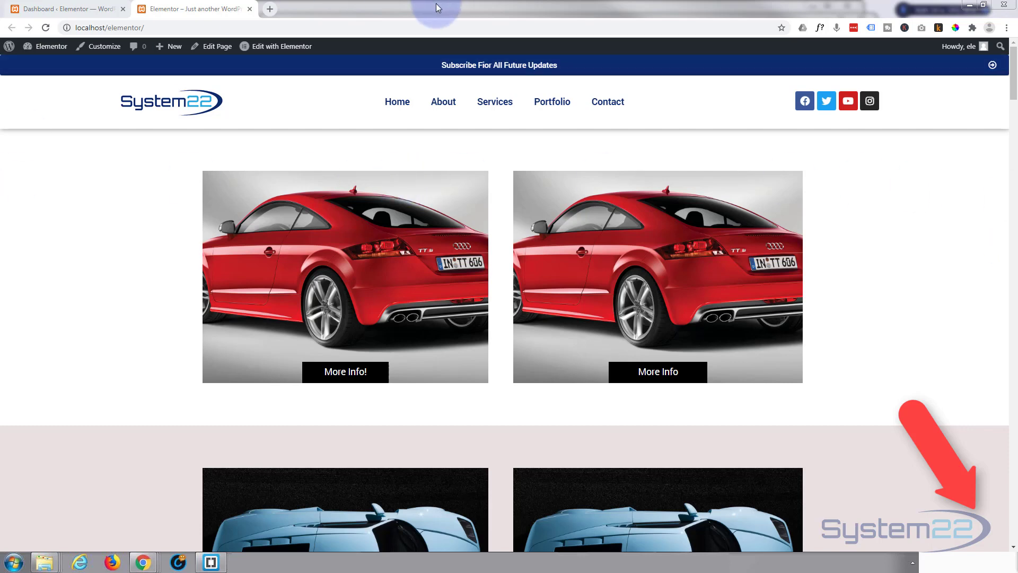
Open the Hover page with the car image grid in the Elementor editor
{"action": "left_click", "coordinate": [269, 48]}
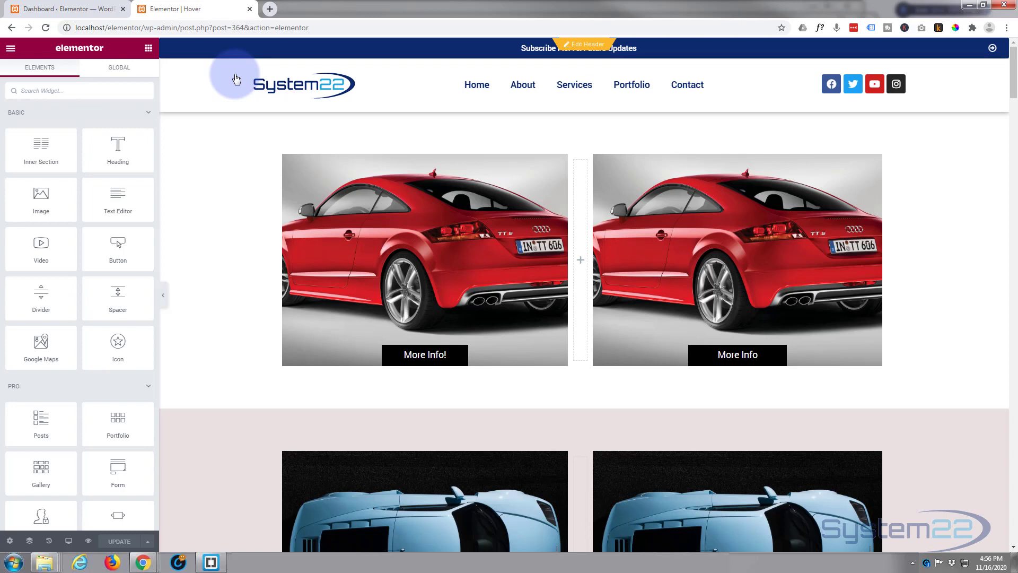
Insert a new section above the lower section and place an Image widget in it
{"action": "mouse_move", "coordinate": [580, 405]}
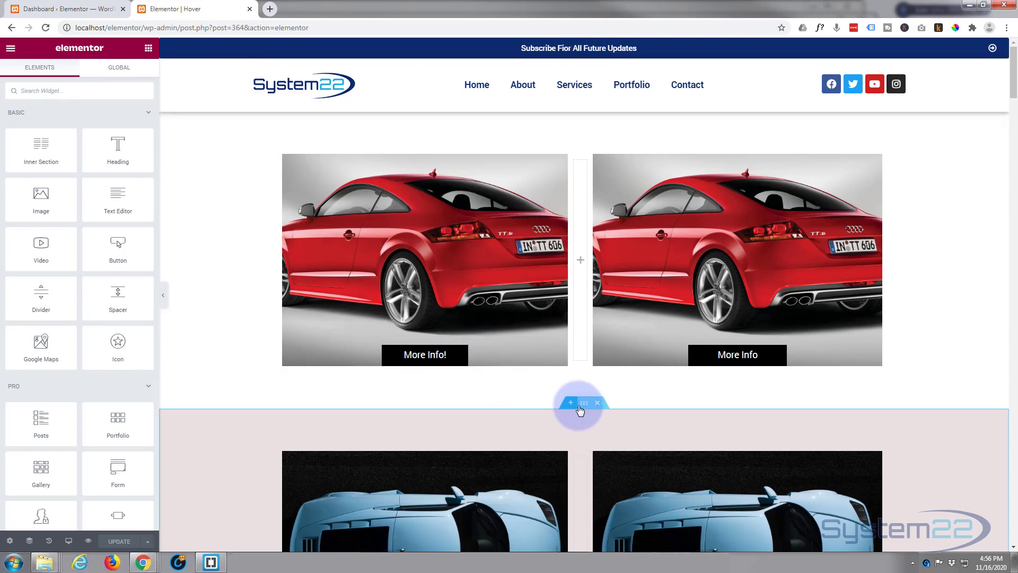
{"action": "left_click", "coordinate": [569, 406]}
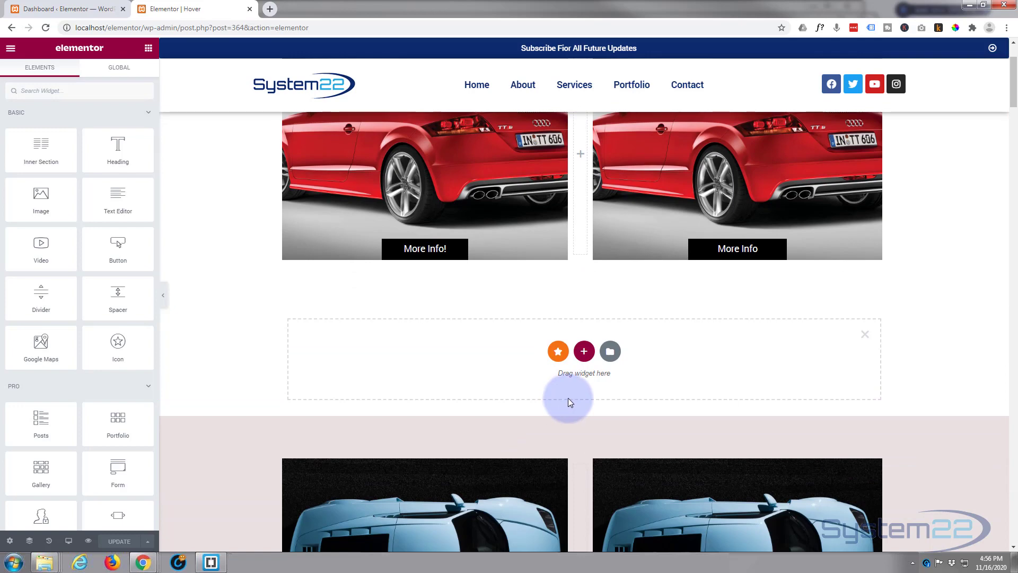
{"action": "left_click_drag", "start_coordinate": [41, 194], "coordinate": [381, 369]}
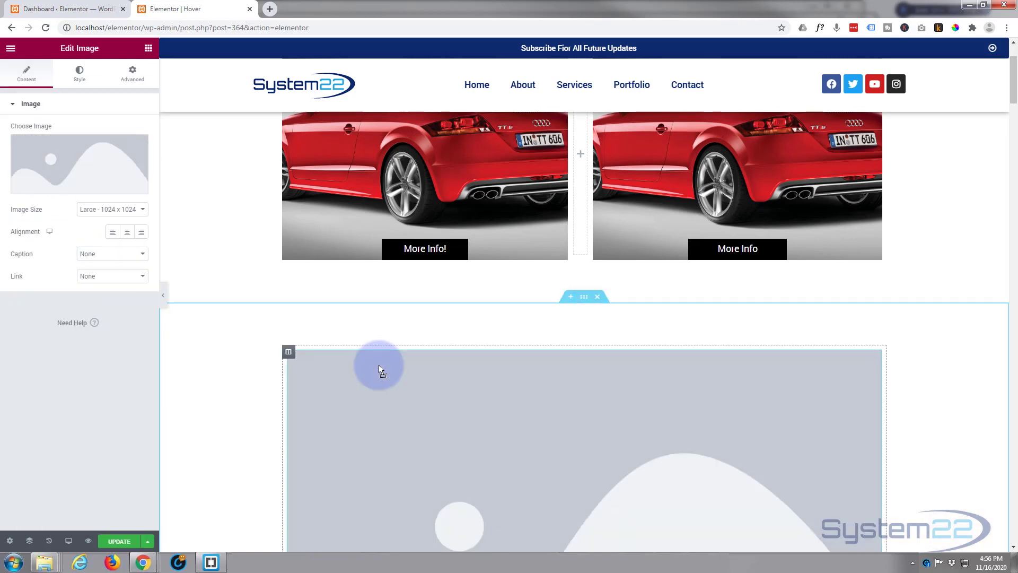
{"action": "scroll", "coordinate": [270, 362], "scroll_direction": "down", "scroll_amount": 3}
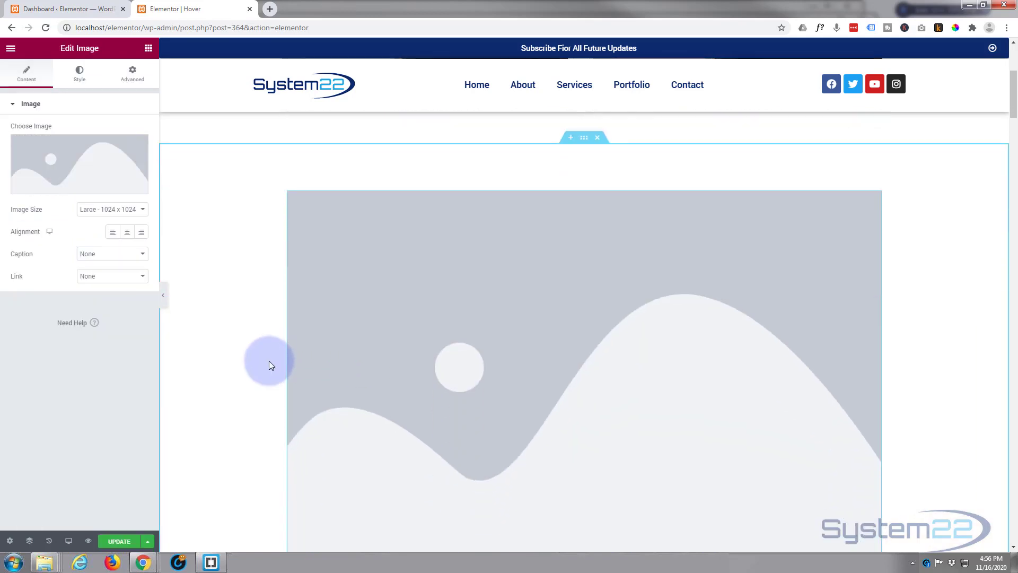
{"action": "scroll", "coordinate": [270, 364], "scroll_direction": "down", "scroll_amount": 1}
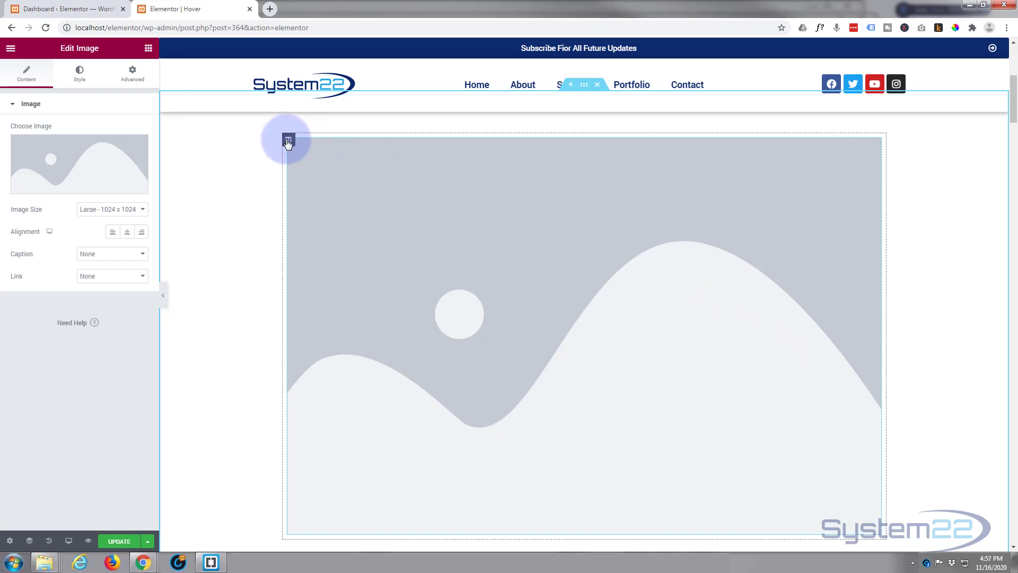
{"action": "right_click", "coordinate": [287, 142]}
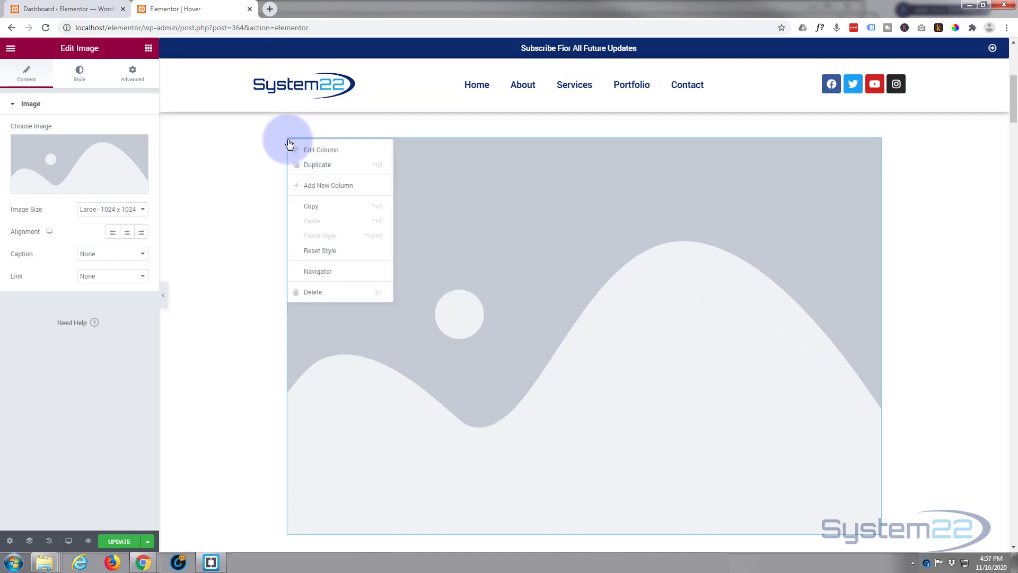
Add a second empty column and set the image widget to the red sports car photo 109.jpg
{"action": "left_click", "coordinate": [318, 186]}
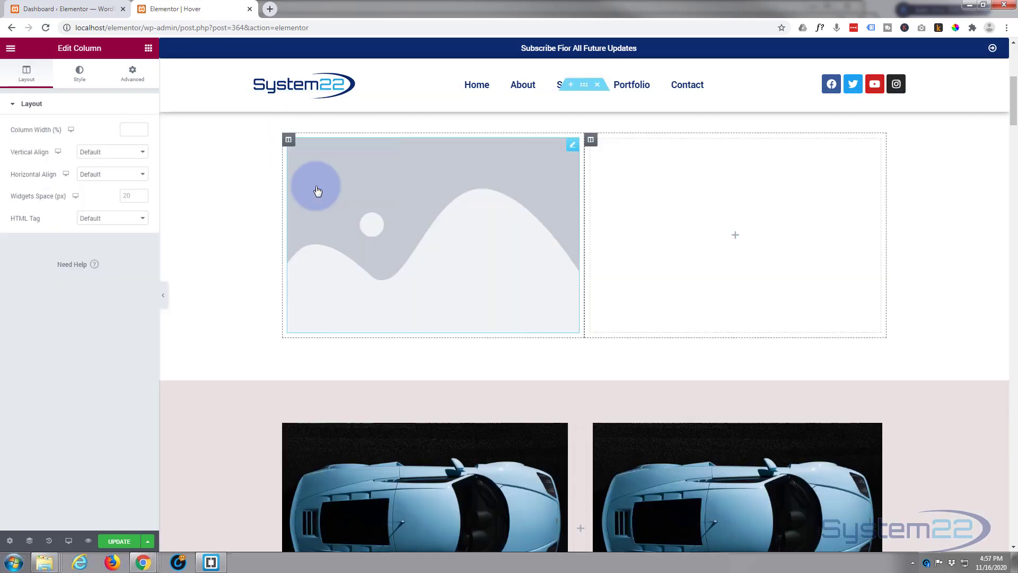
{"action": "left_click", "coordinate": [429, 197]}
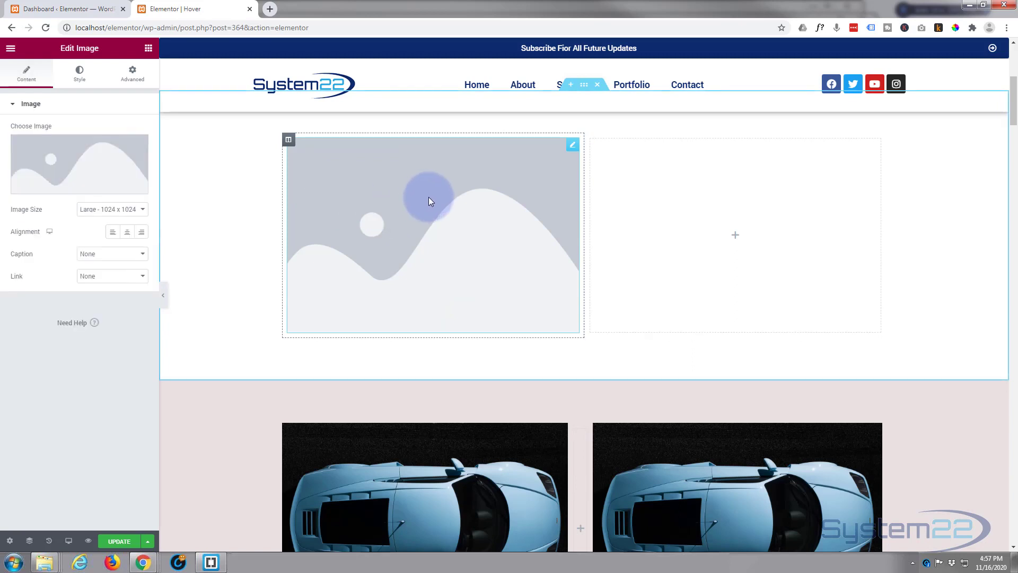
{"action": "left_click", "coordinate": [107, 177]}
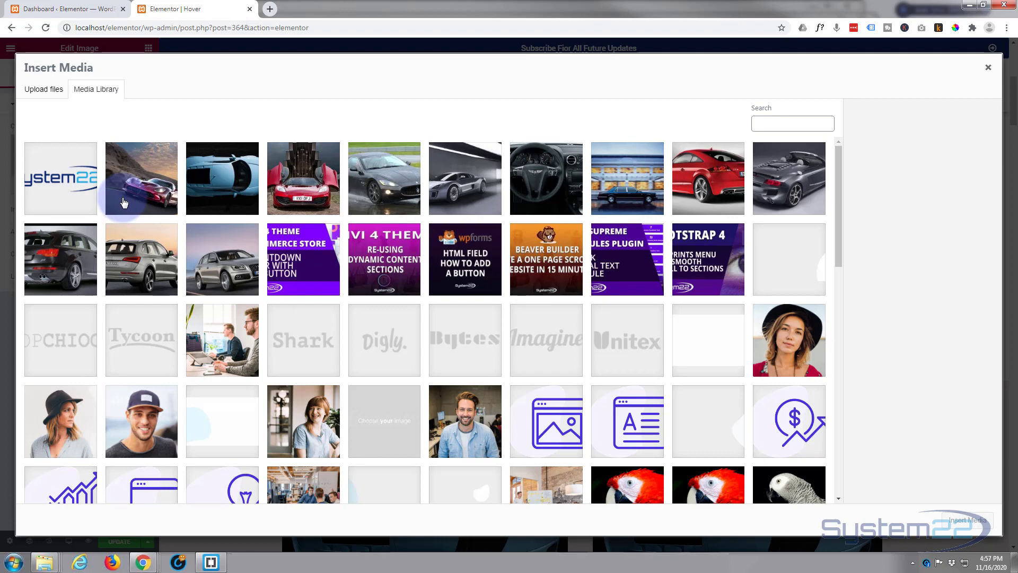
{"action": "left_click", "coordinate": [157, 184]}
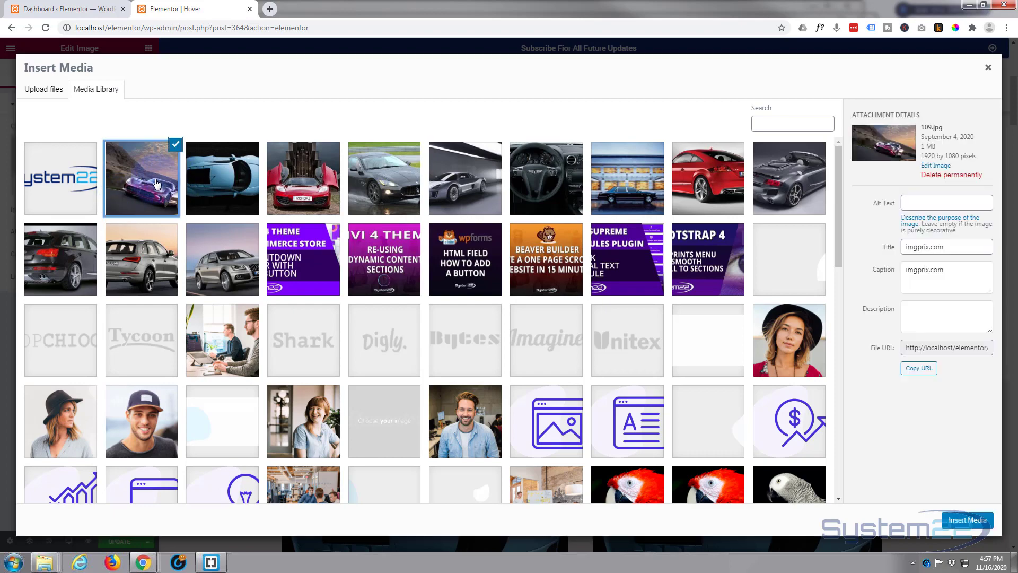
{"action": "left_click", "coordinate": [982, 522]}
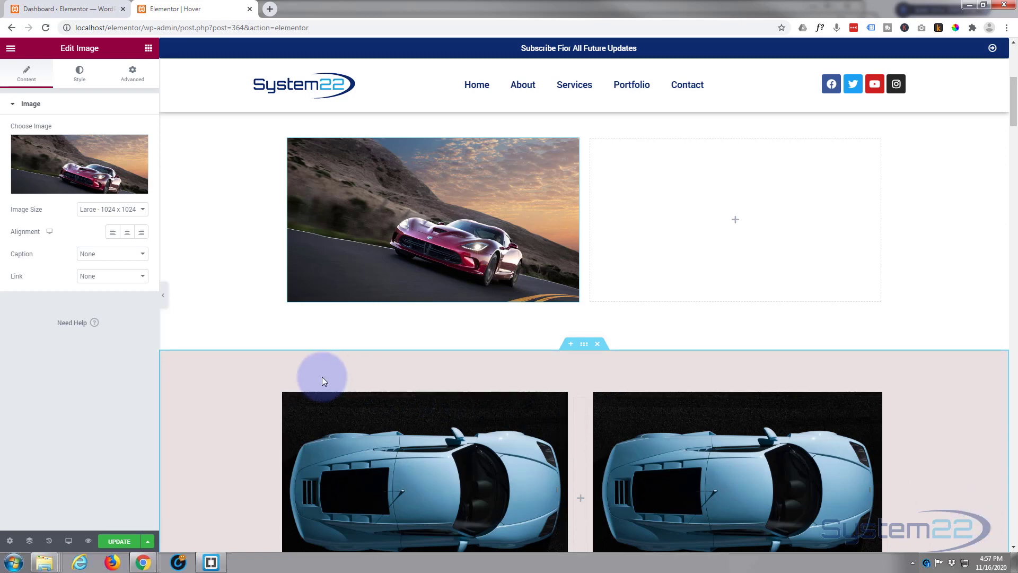
Set the car image's link to a custom URL of '#'
{"action": "left_click", "coordinate": [110, 277]}
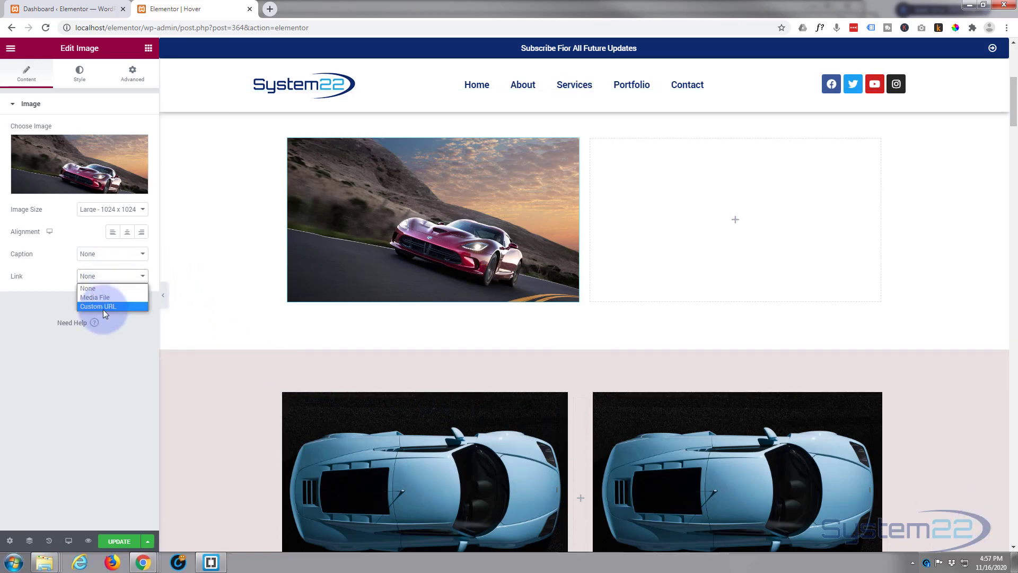
{"action": "left_click", "coordinate": [103, 307]}
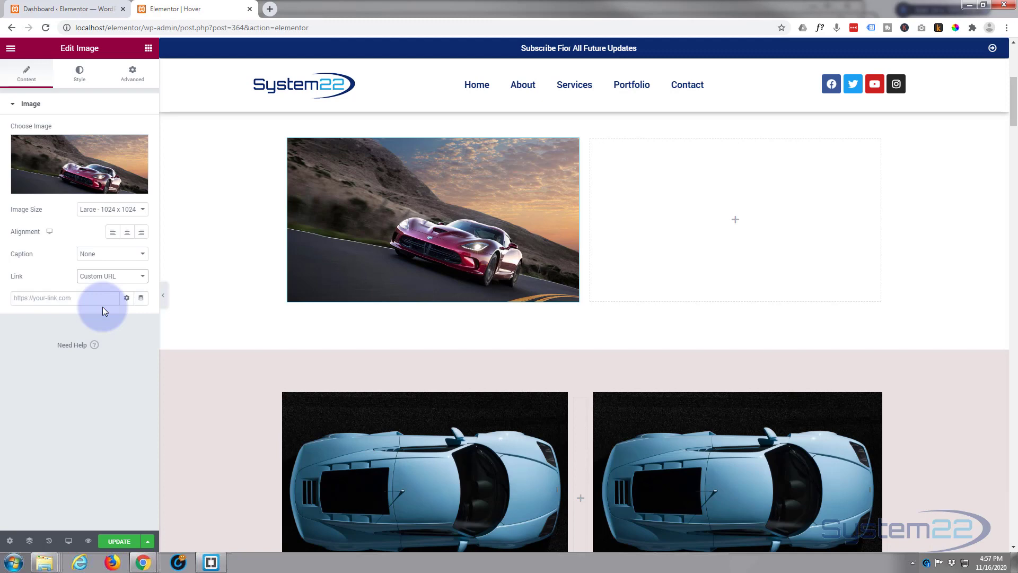
{"action": "left_click", "coordinate": [58, 301]}
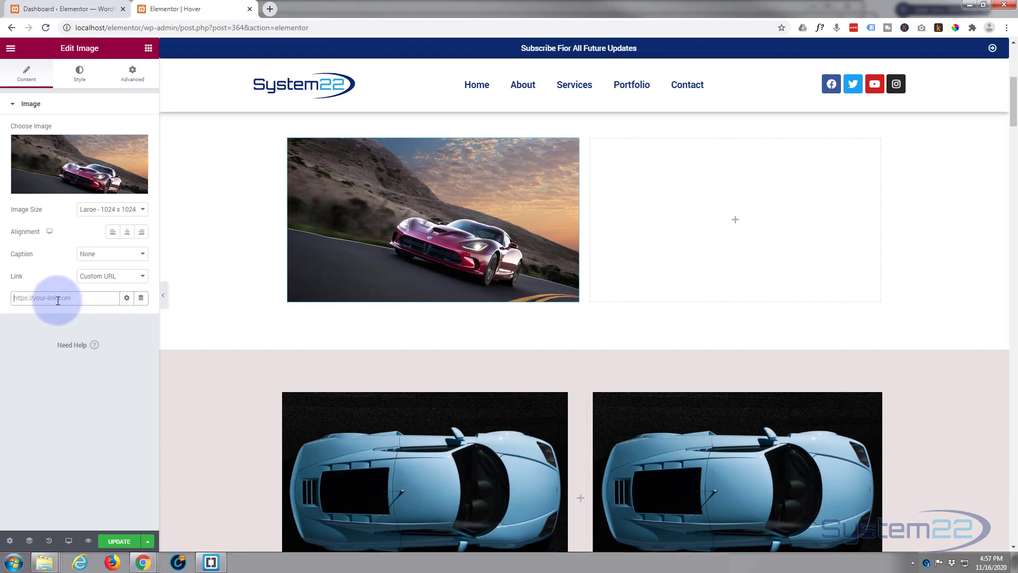
{"action": "type", "text": "#"}
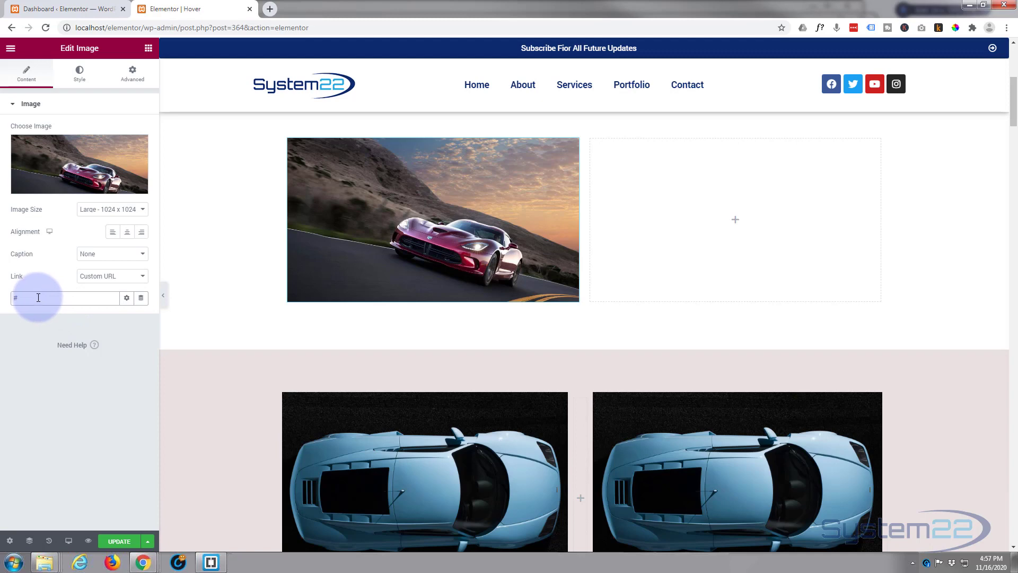
{"action": "left_click", "coordinate": [127, 298]}
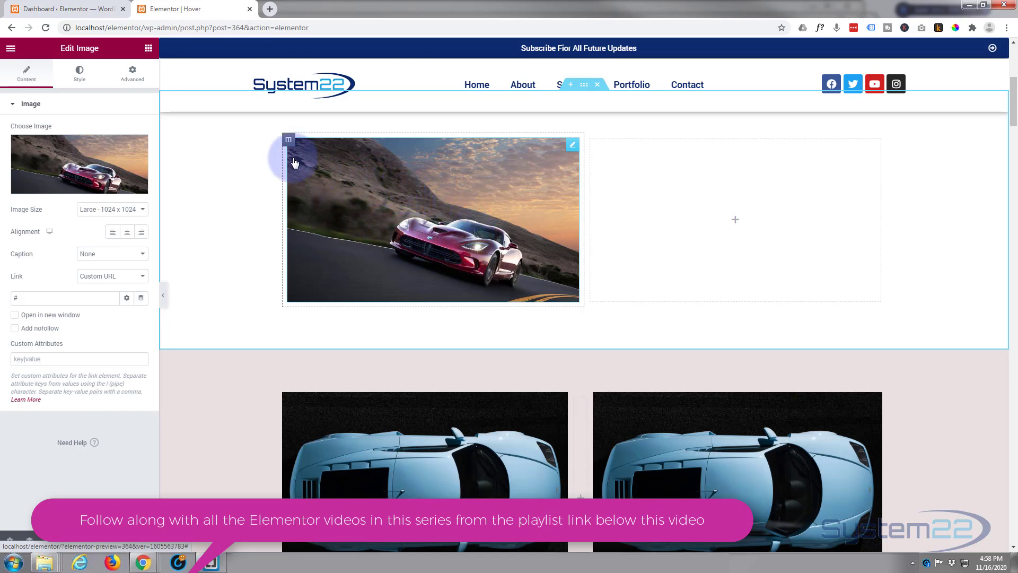
Give the image's column a classic background of the raised-door red car, 79.jpg
{"action": "left_click", "coordinate": [288, 142]}
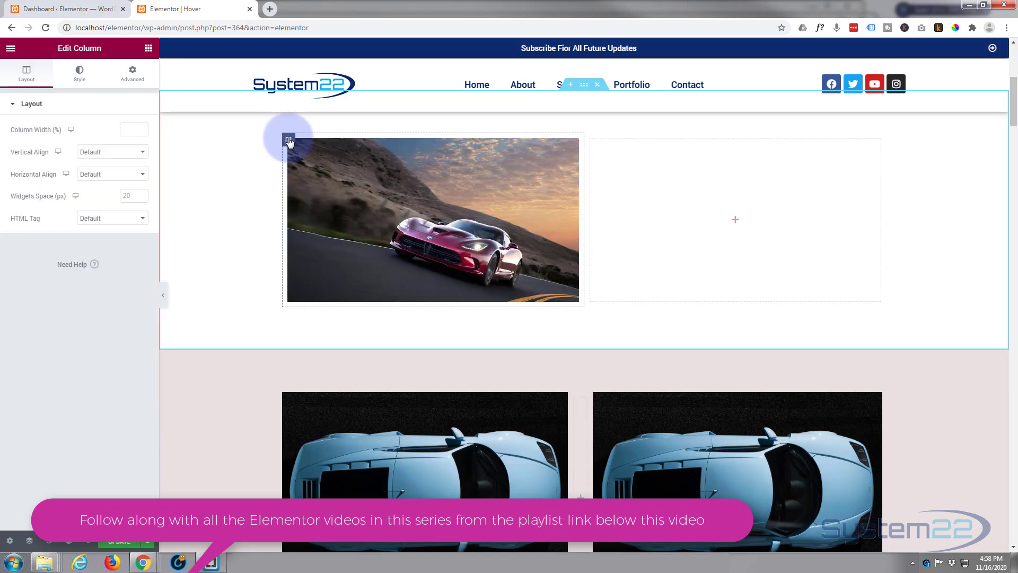
{"action": "left_click", "coordinate": [80, 80]}
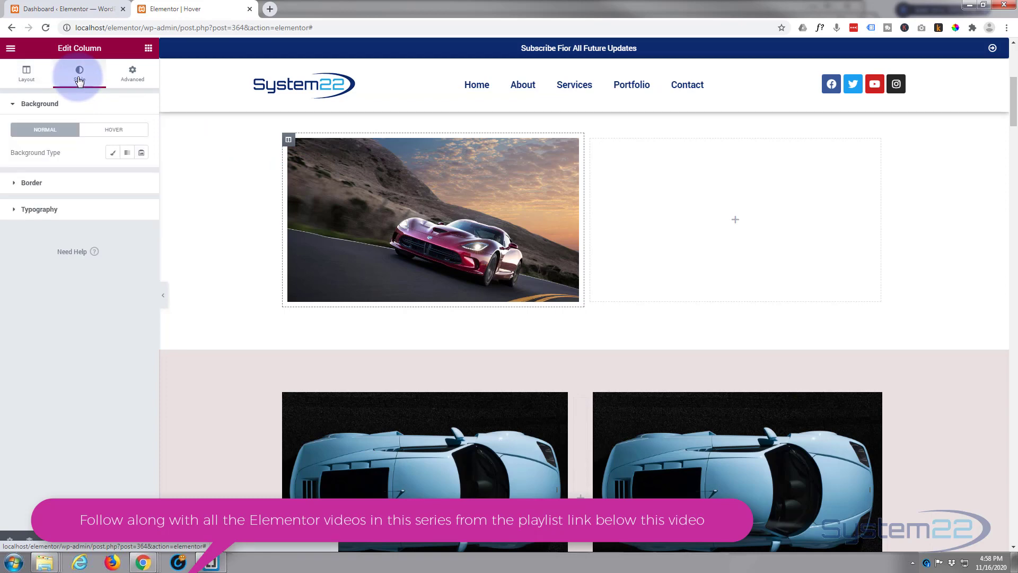
{"action": "left_click", "coordinate": [113, 153]}
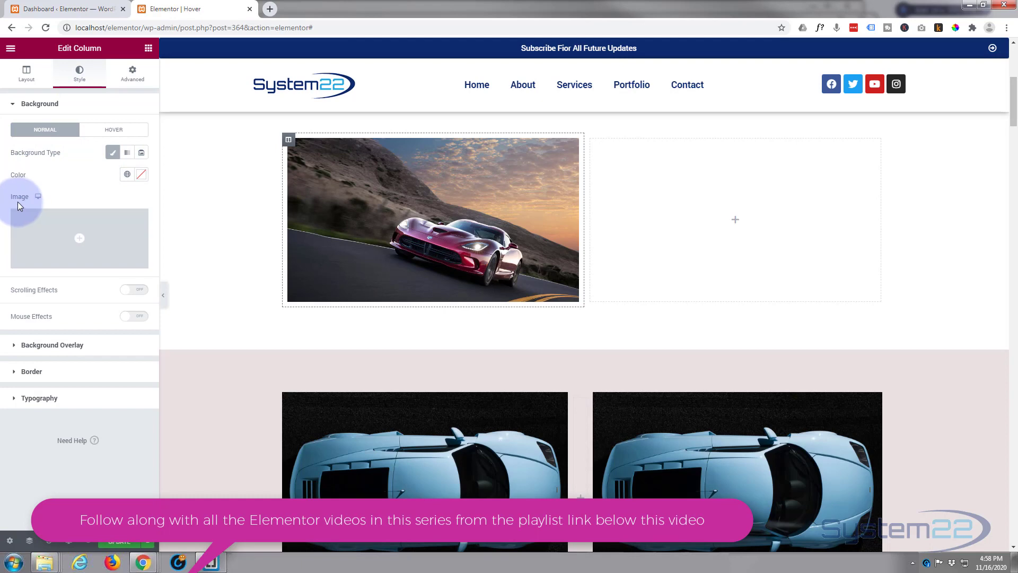
{"action": "left_click", "coordinate": [80, 242]}
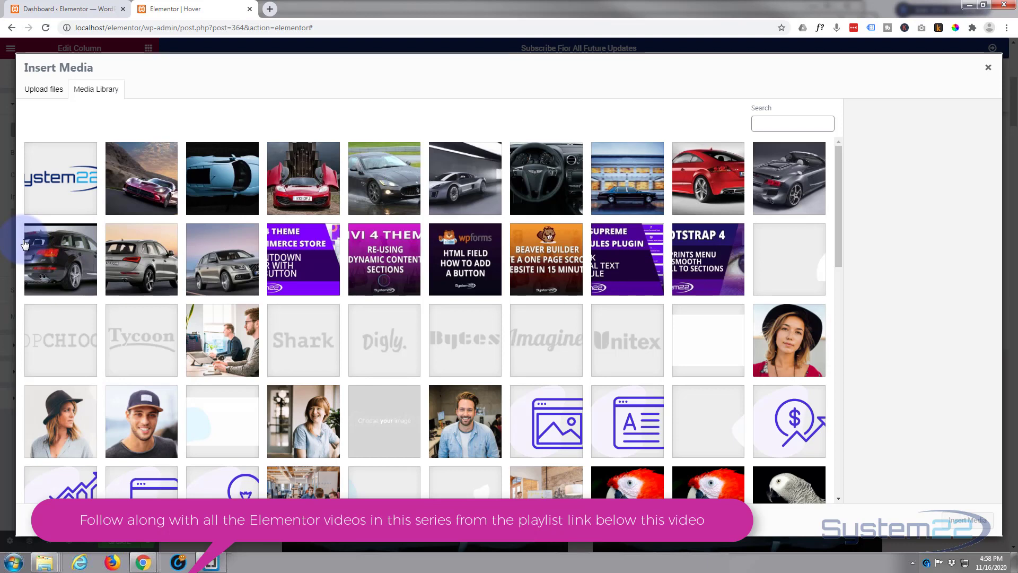
{"action": "left_click", "coordinate": [314, 196]}
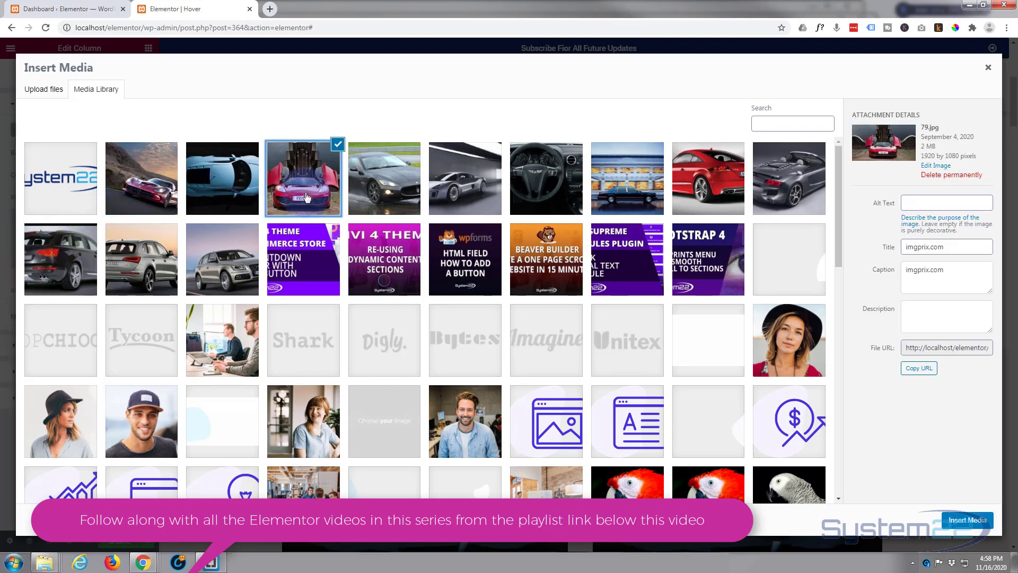
{"action": "left_click", "coordinate": [968, 523]}
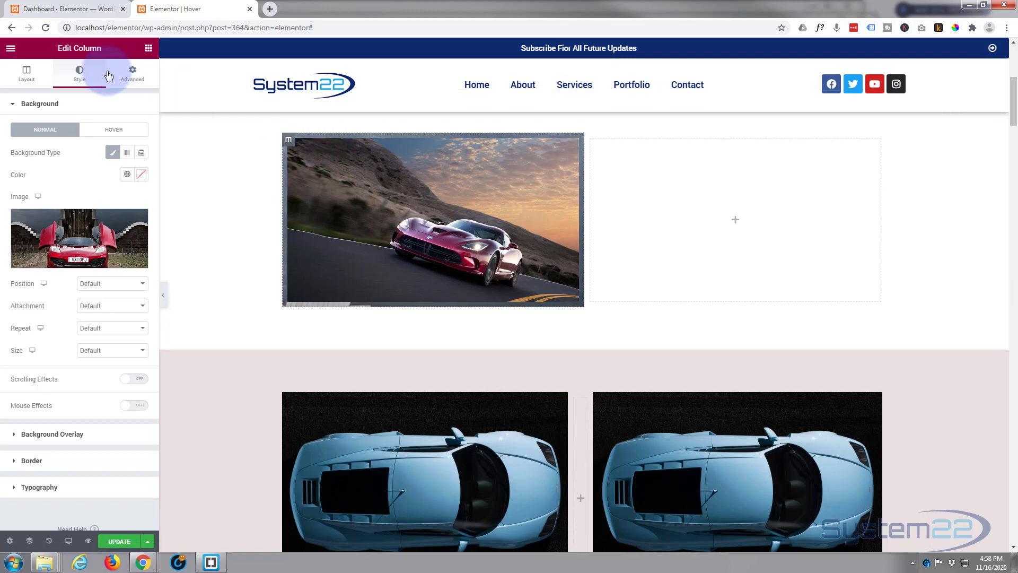
Set the column's padding to 0
{"action": "left_click", "coordinate": [132, 78]}
{"action": "left_click", "coordinate": [33, 193]}
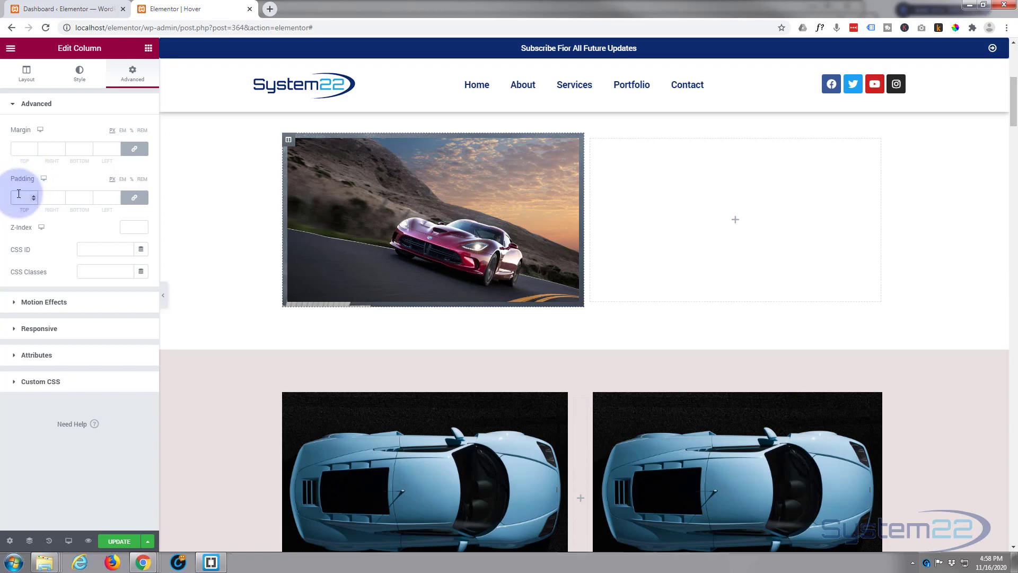
{"action": "type", "text": "0"}
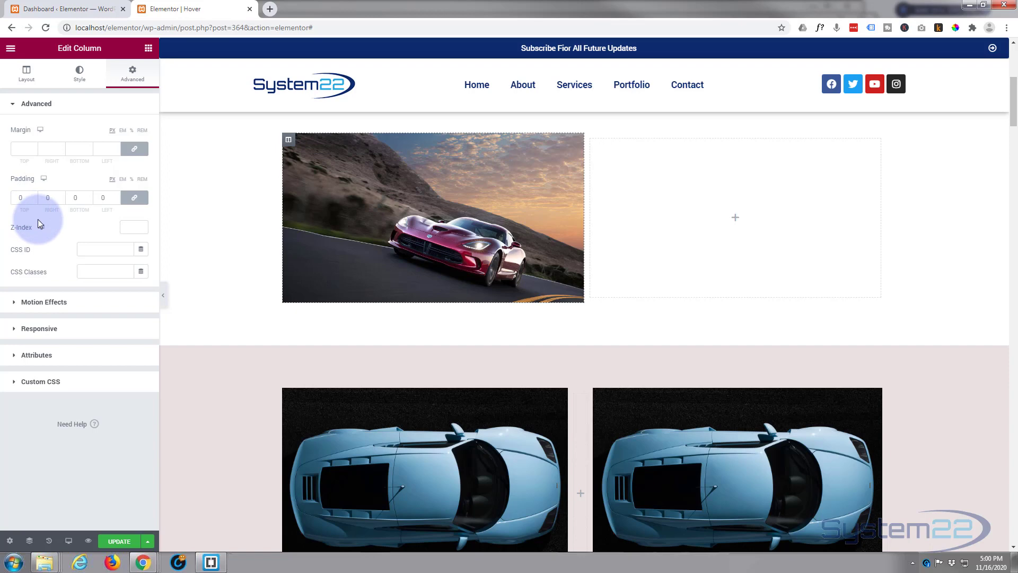
Set the column's background image size to Cover
{"action": "left_click", "coordinate": [80, 72]}
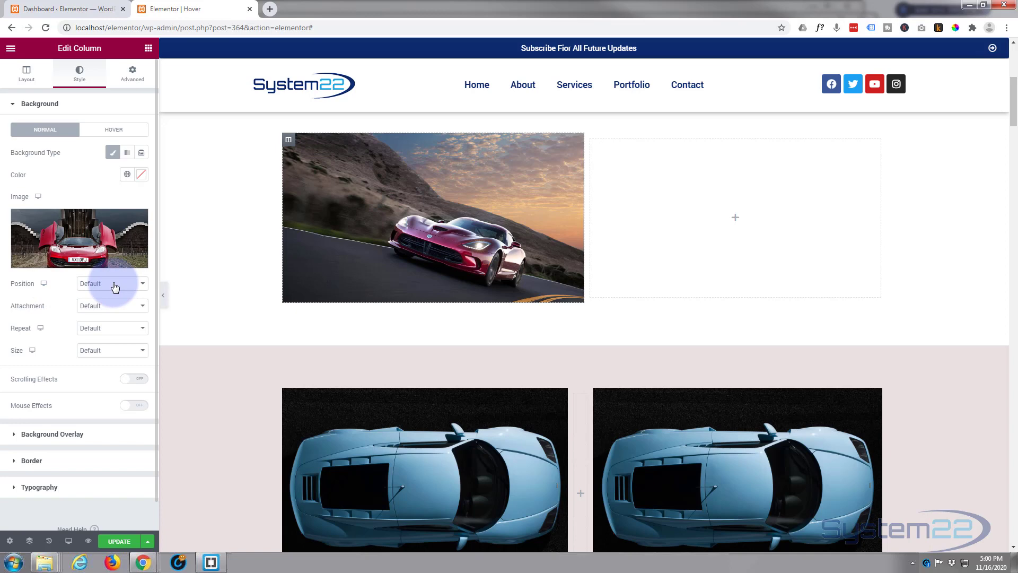
{"action": "left_click", "coordinate": [110, 351]}
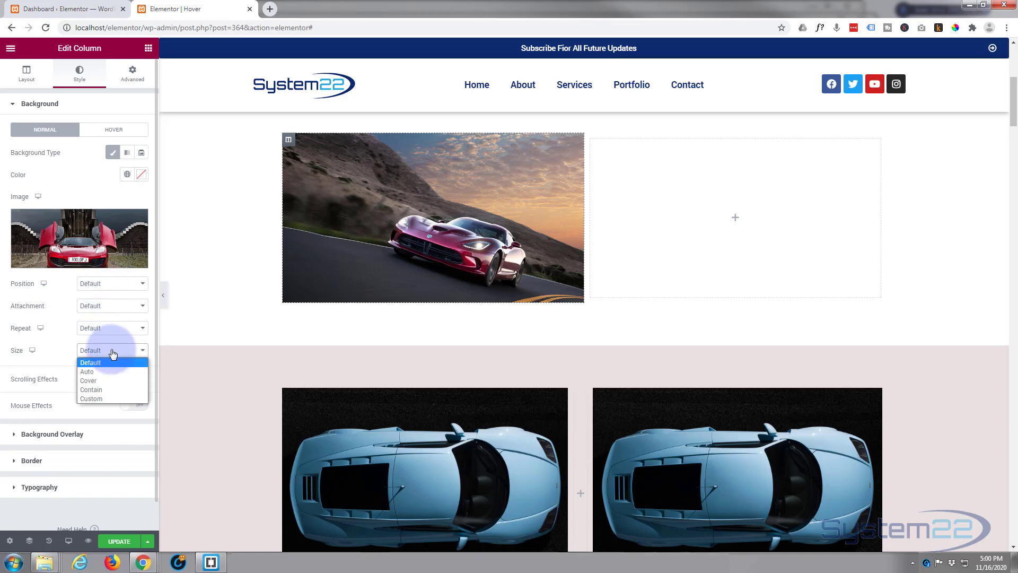
{"action": "left_click", "coordinate": [93, 382]}
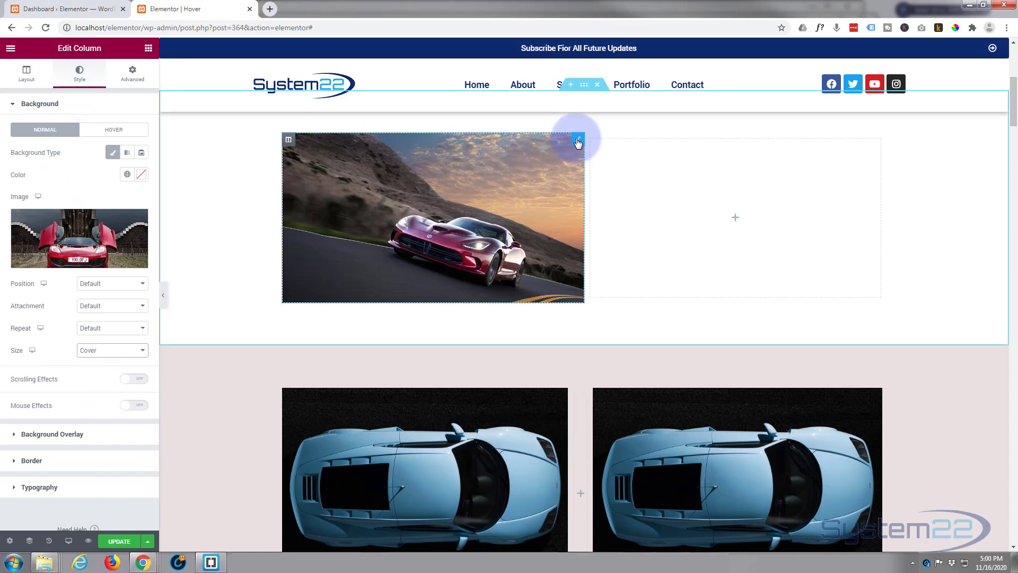
{"action": "left_click", "coordinate": [578, 142]}
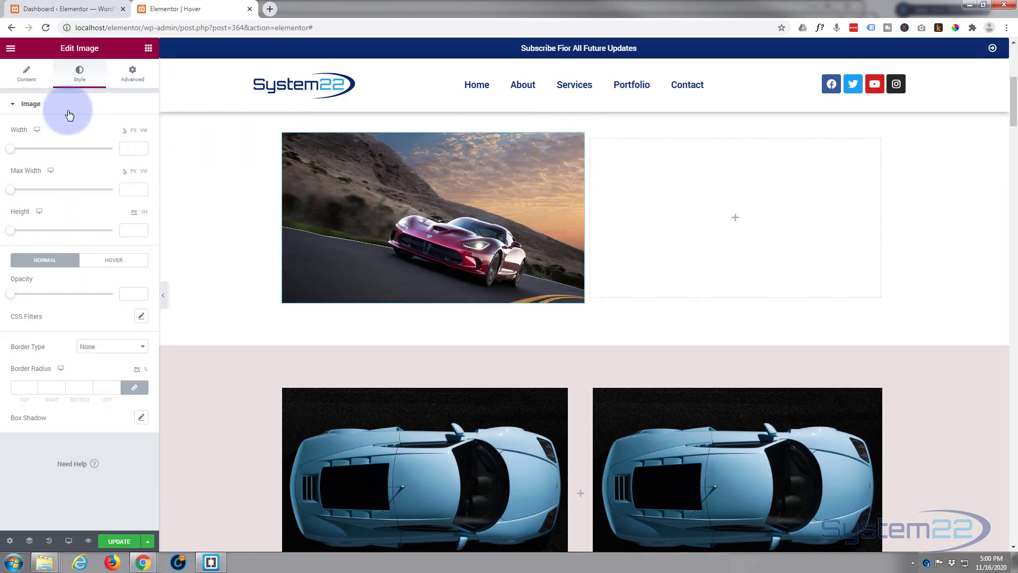
Set the image's normal opacity to 1 and its hover opacity to 0.1
{"action": "left_click", "coordinate": [21, 80]}
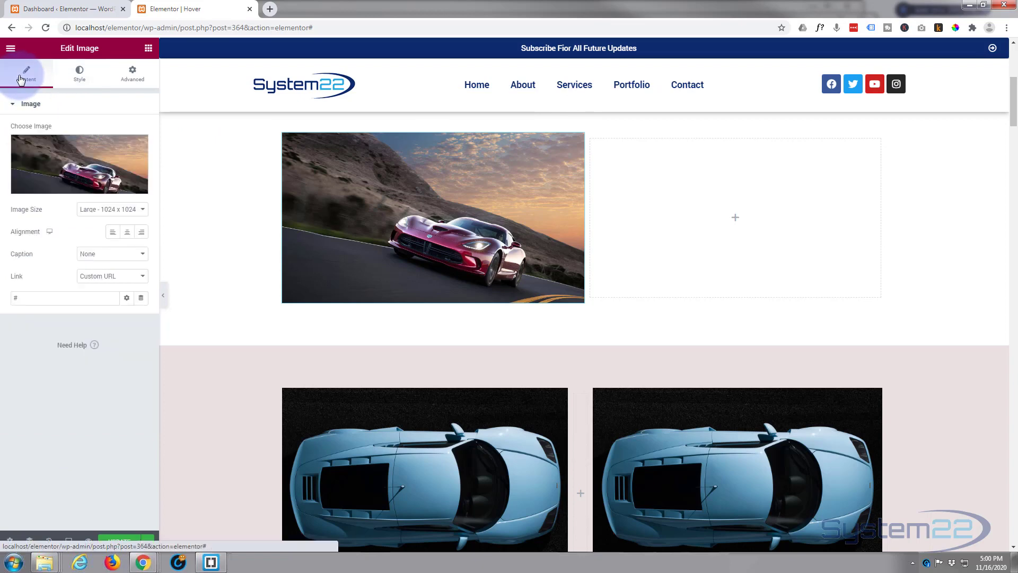
{"action": "left_click", "coordinate": [86, 76]}
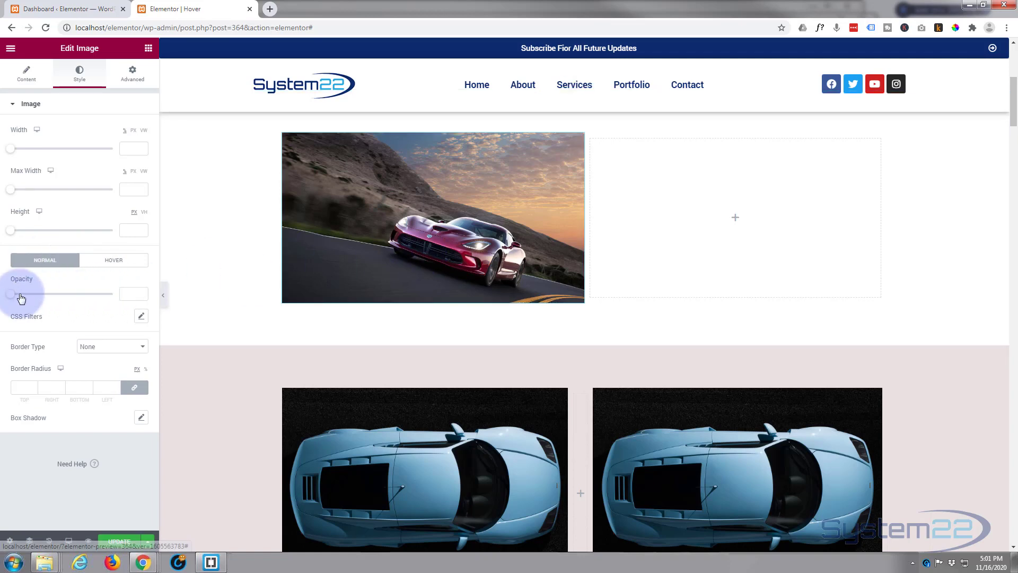
{"action": "left_click_drag", "start_coordinate": [9, 293], "coordinate": [109, 295]}
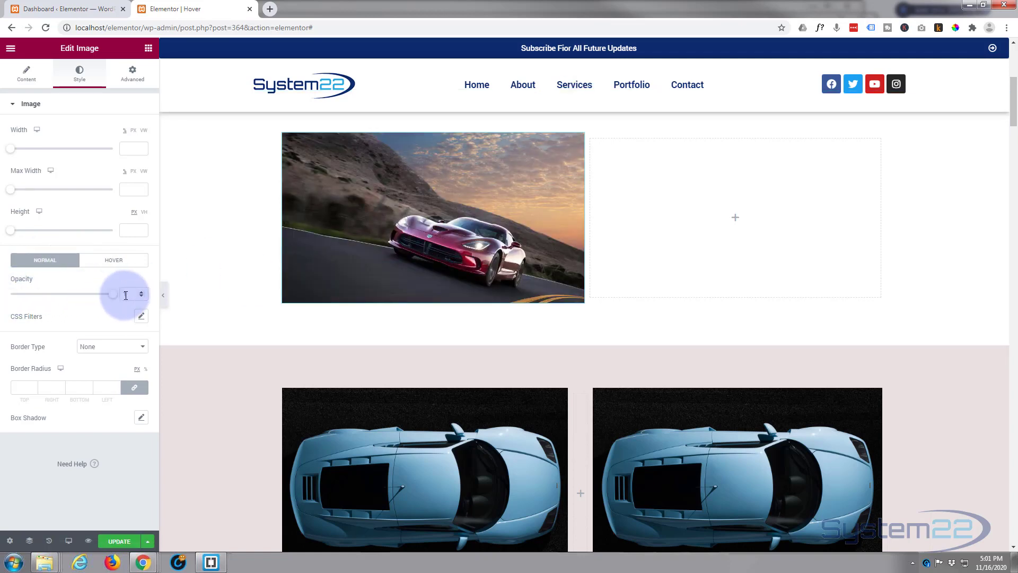
{"action": "left_click", "coordinate": [112, 261]}
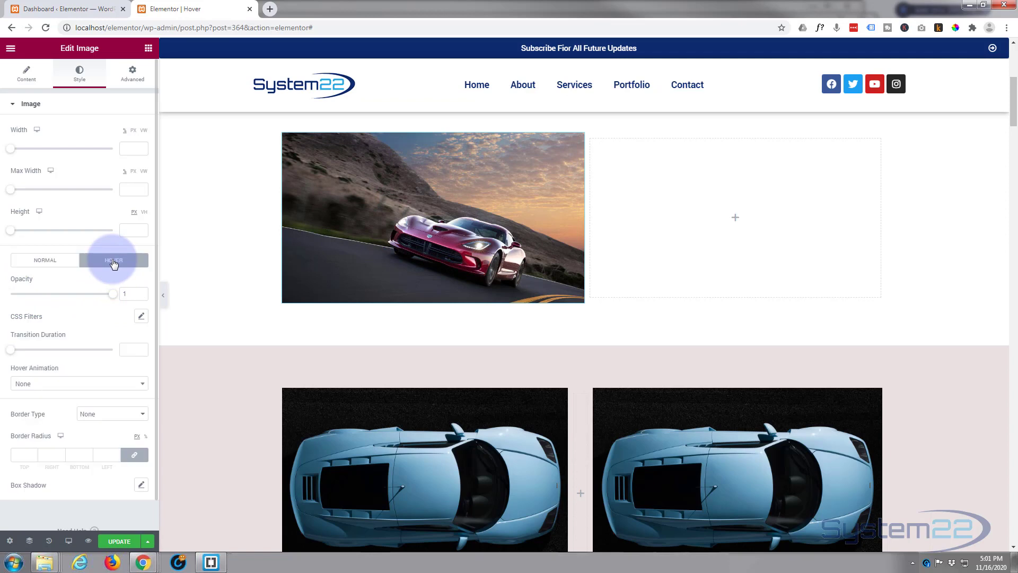
{"action": "left_click_drag", "start_coordinate": [112, 295], "coordinate": [9, 296]}
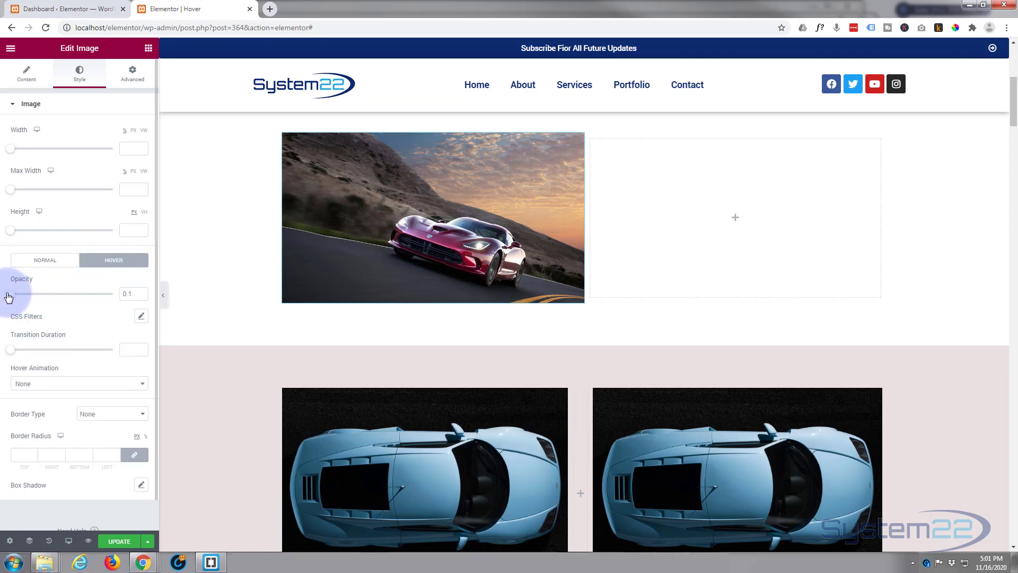
{"action": "mouse_move", "coordinate": [312, 287]}
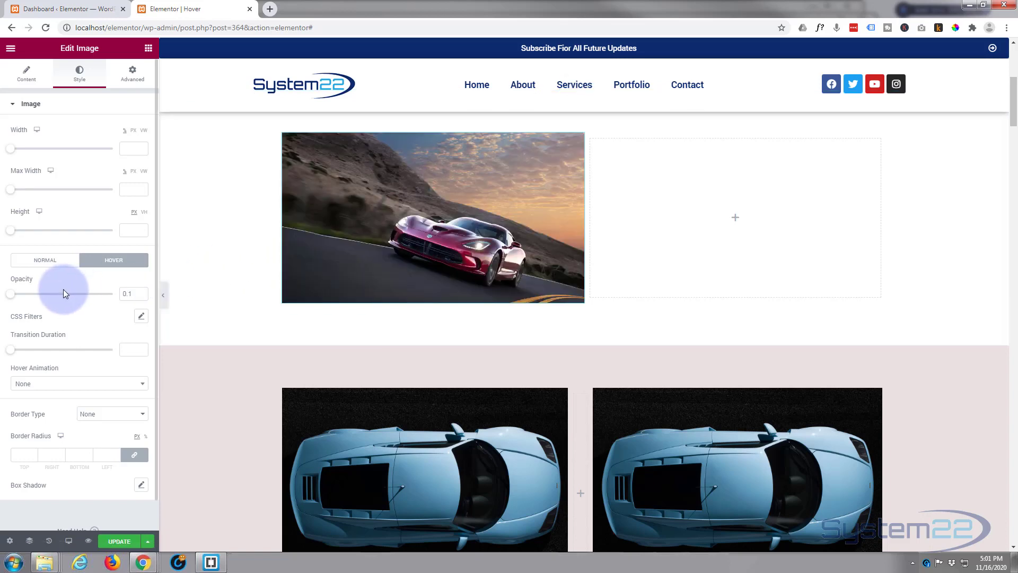
Lengthen the image's hover transition duration to about 2.7
{"action": "left_click", "coordinate": [33, 337]}
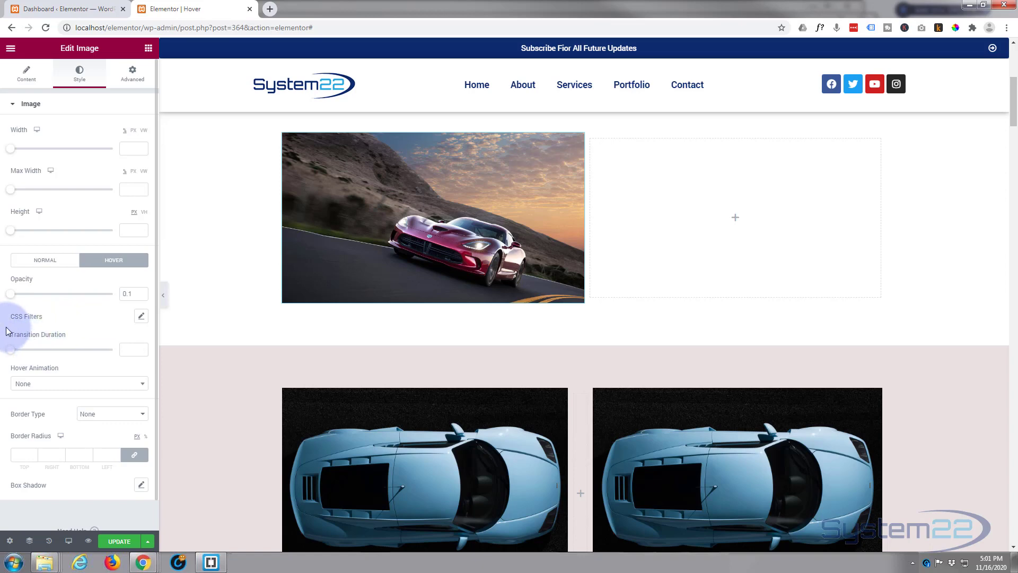
{"action": "left_click_drag", "start_coordinate": [15, 354], "coordinate": [18, 354]}
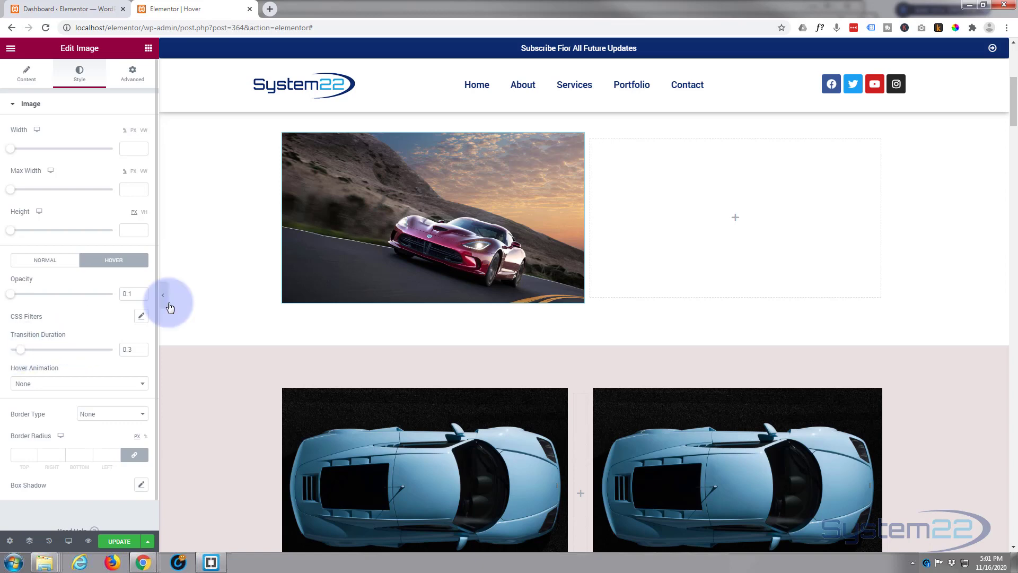
{"action": "left_click_drag", "start_coordinate": [20, 351], "coordinate": [102, 353]}
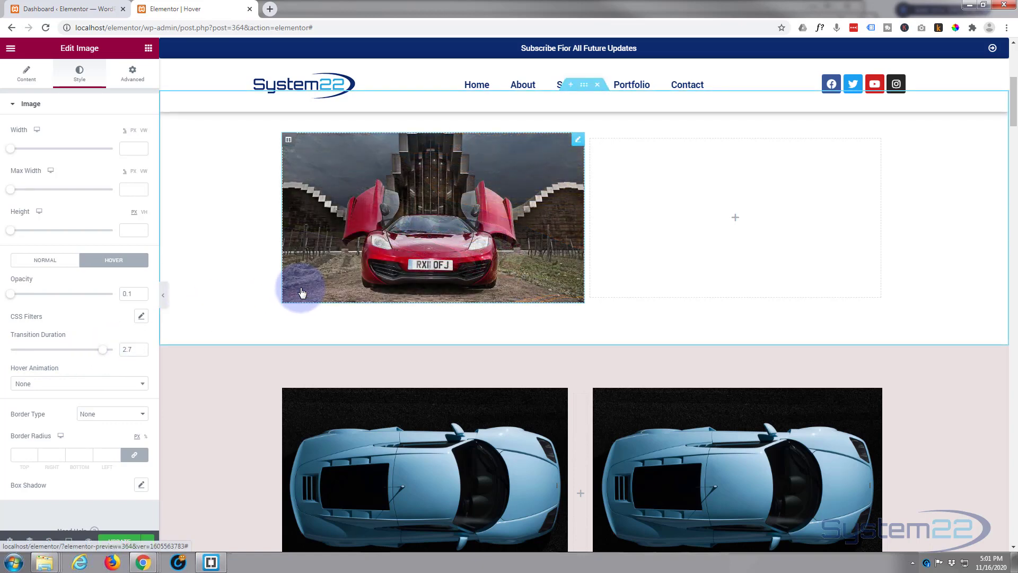
Change the hover transition duration to 0.5 and update the page
{"action": "double_click", "coordinate": [130, 349]}
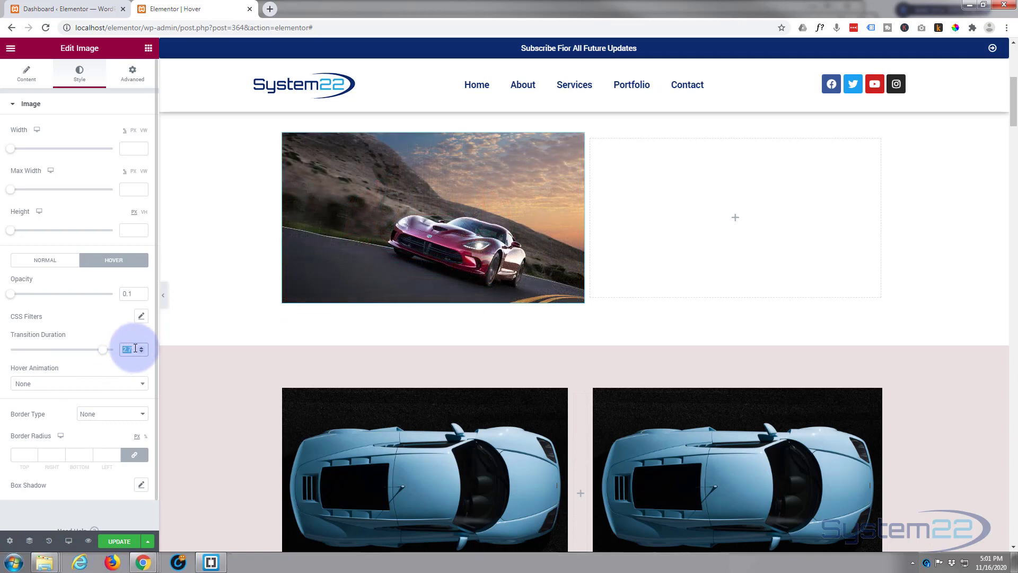
{"action": "type", "text": "4.0"}
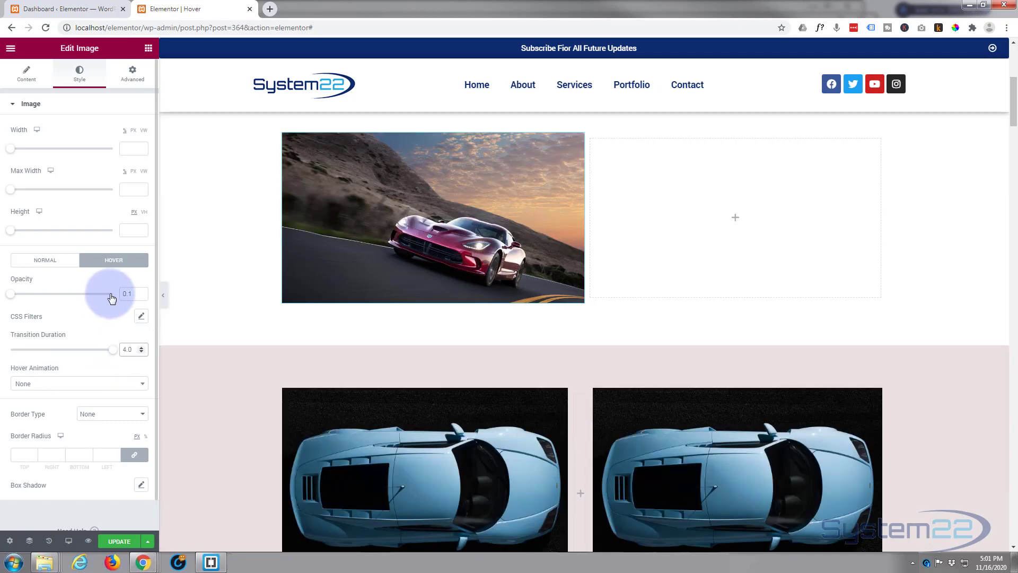
{"action": "mouse_move", "coordinate": [408, 268]}
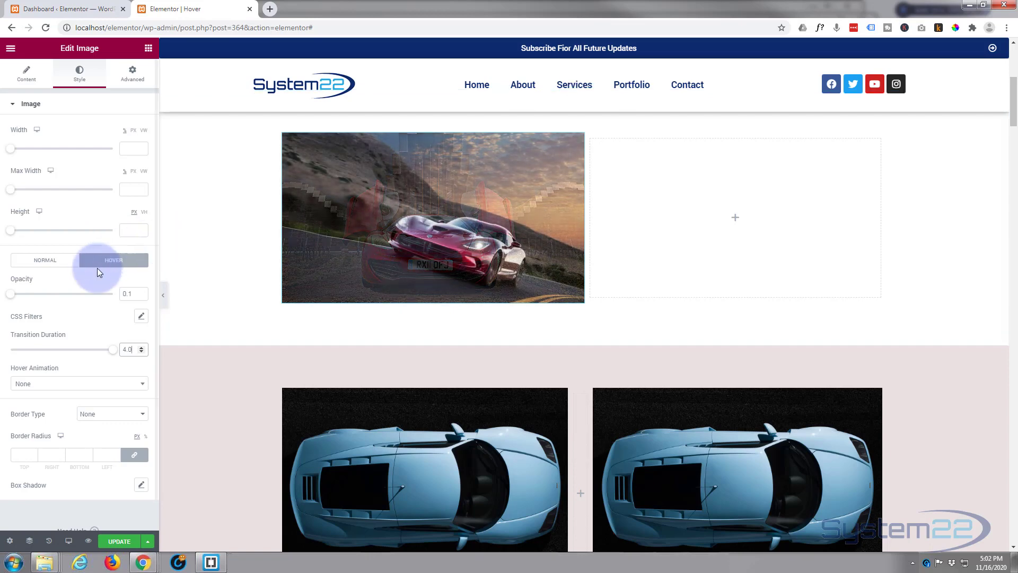
{"action": "left_click_drag", "start_coordinate": [124, 351], "coordinate": [133, 350]}
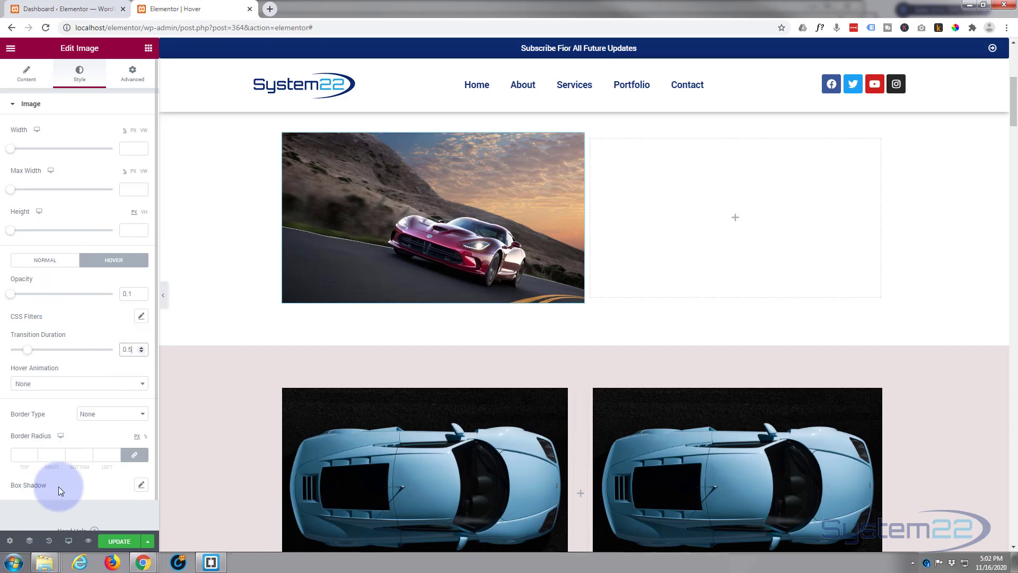
{"action": "left_click", "coordinate": [118, 541]}
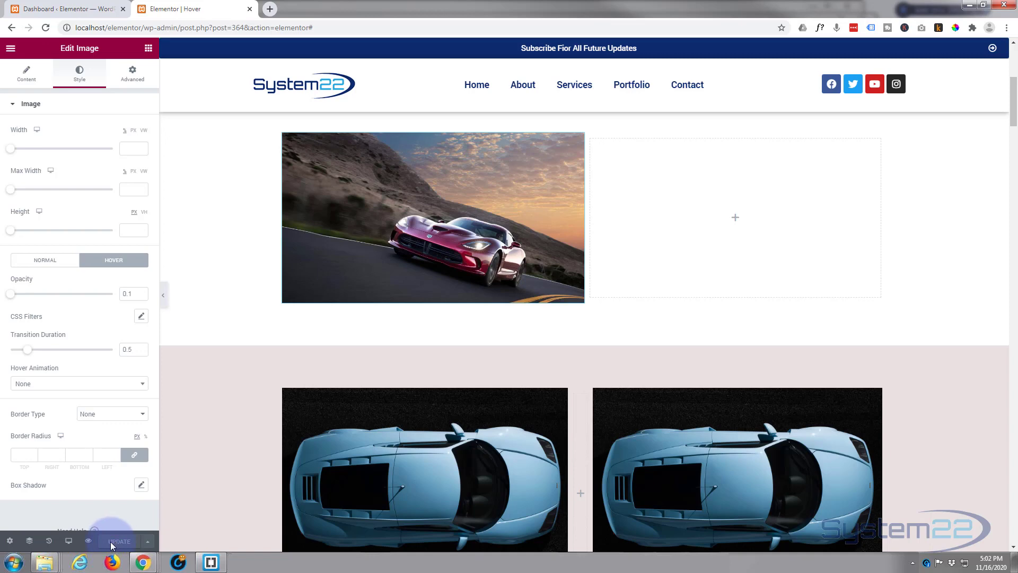
Preview the saved page and check the road-car image fades to the gull-wing car on hover
{"action": "left_click", "coordinate": [88, 541]}
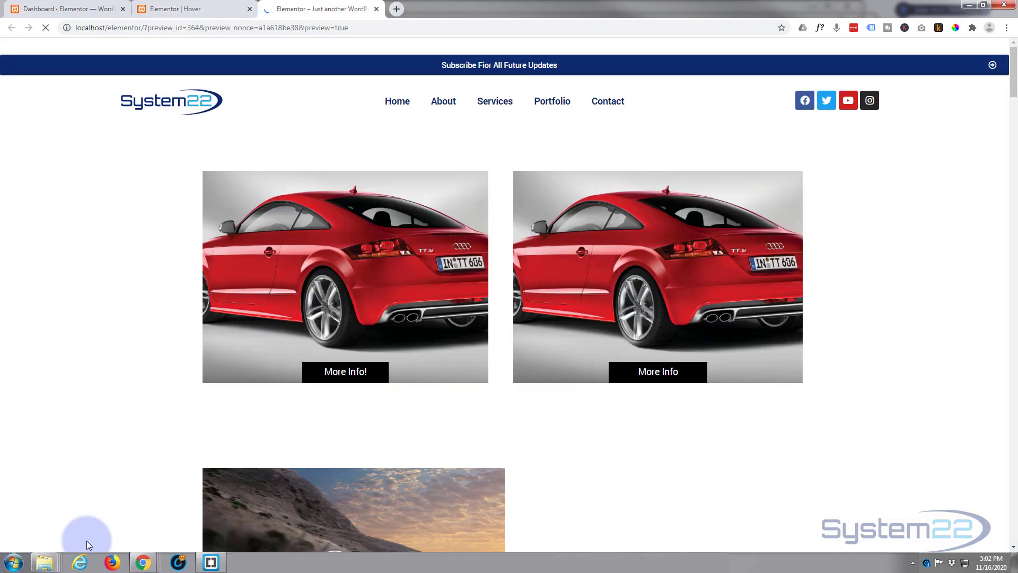
{"action": "scroll", "coordinate": [76, 320], "scroll_direction": "down", "scroll_amount": 4}
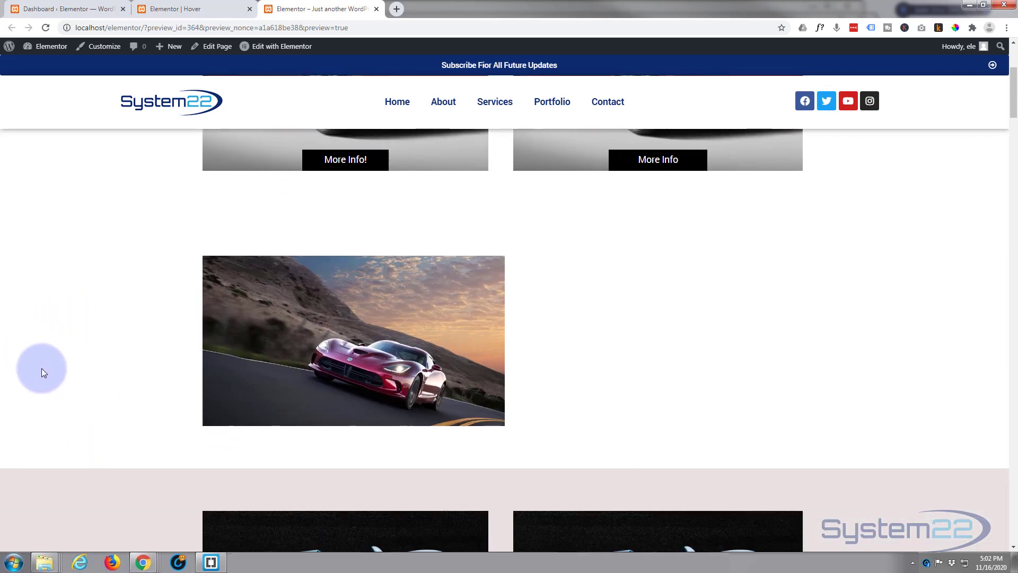
{"action": "mouse_move", "coordinate": [262, 355]}
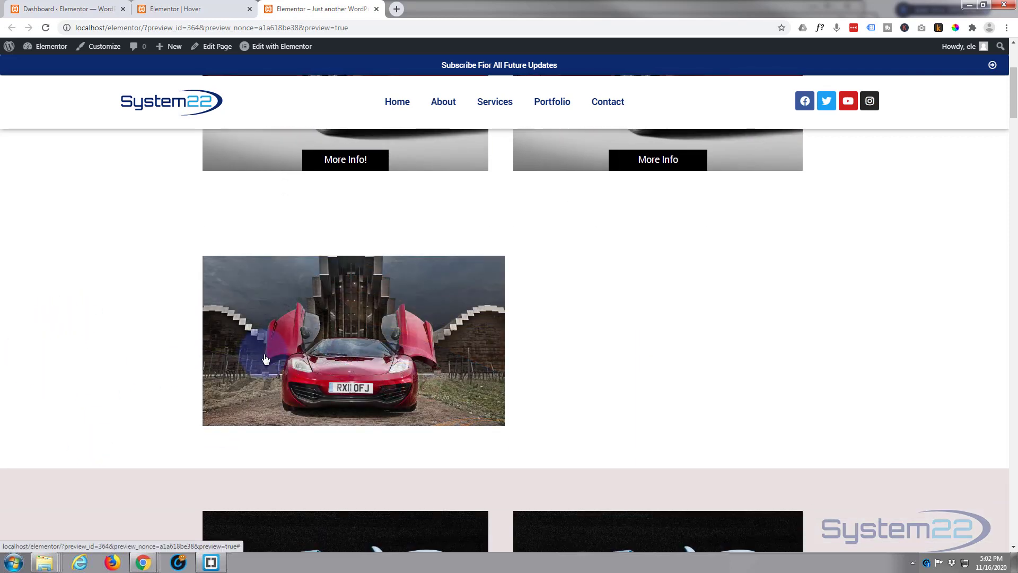